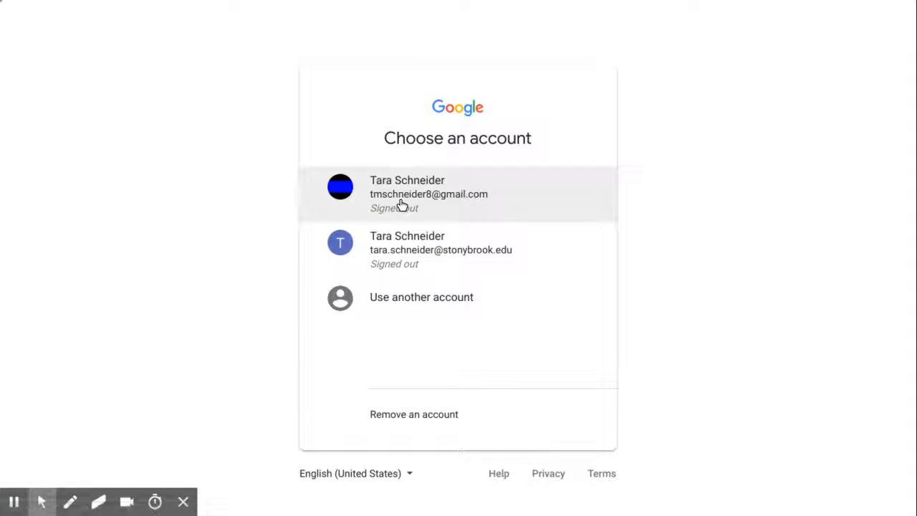
Step: Sign in with the first saved Google account using the autofilled password
left_click(402, 205)
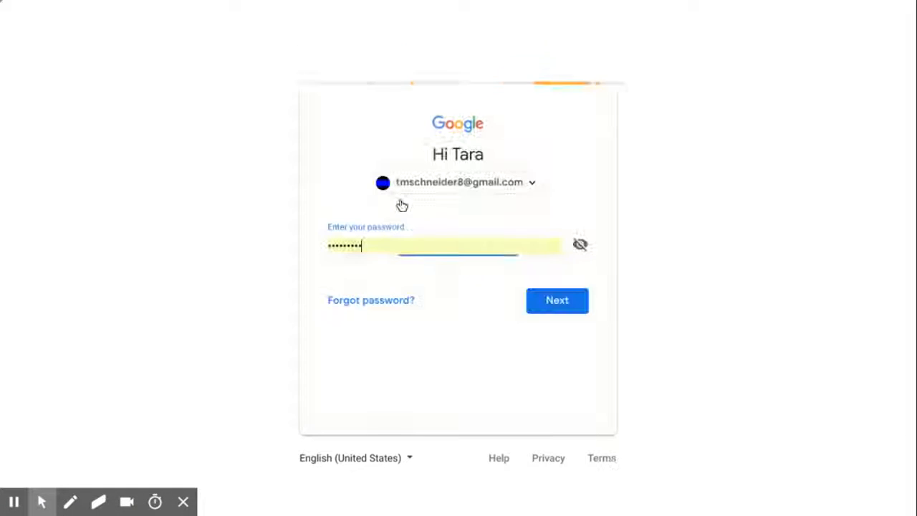
left_click(563, 314)
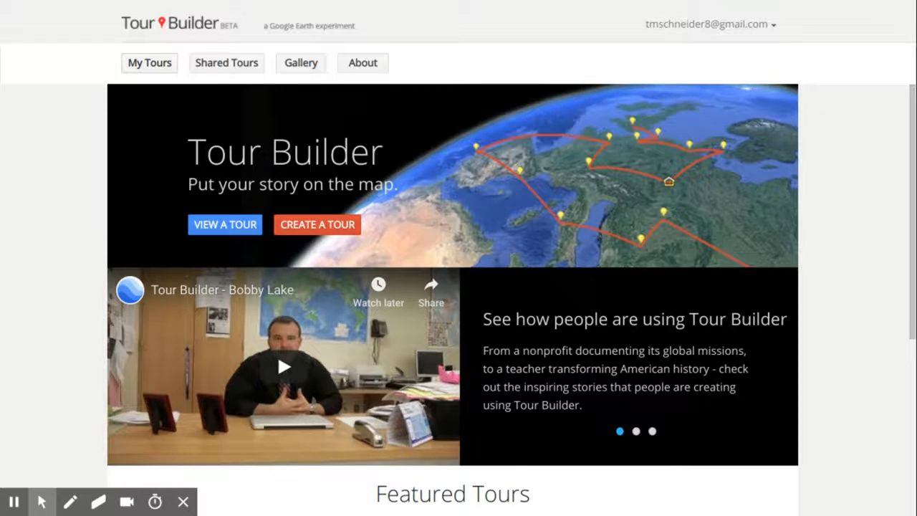
left_click(155, 67)
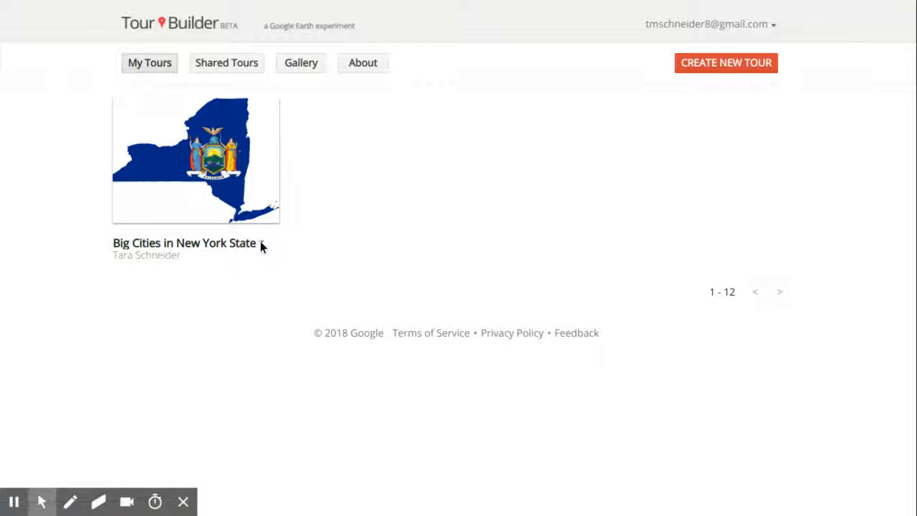
left_click(260, 242)
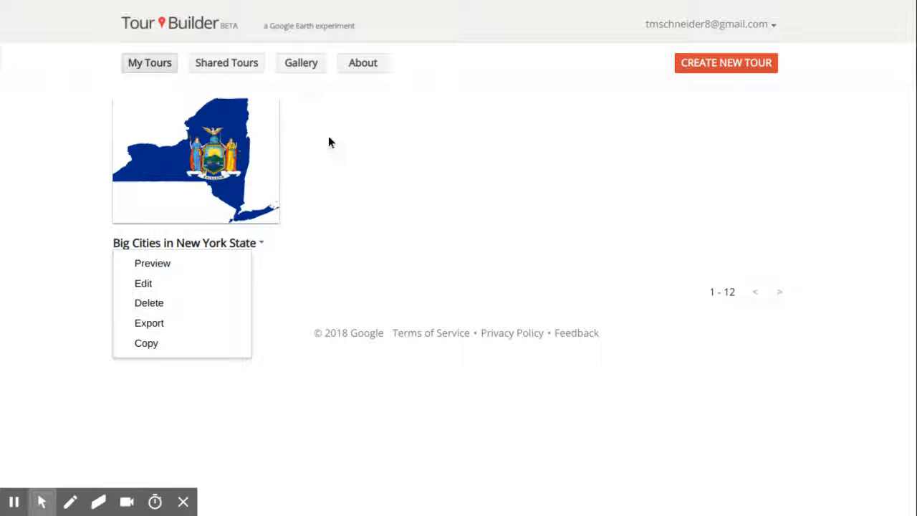
left_click(169, 27)
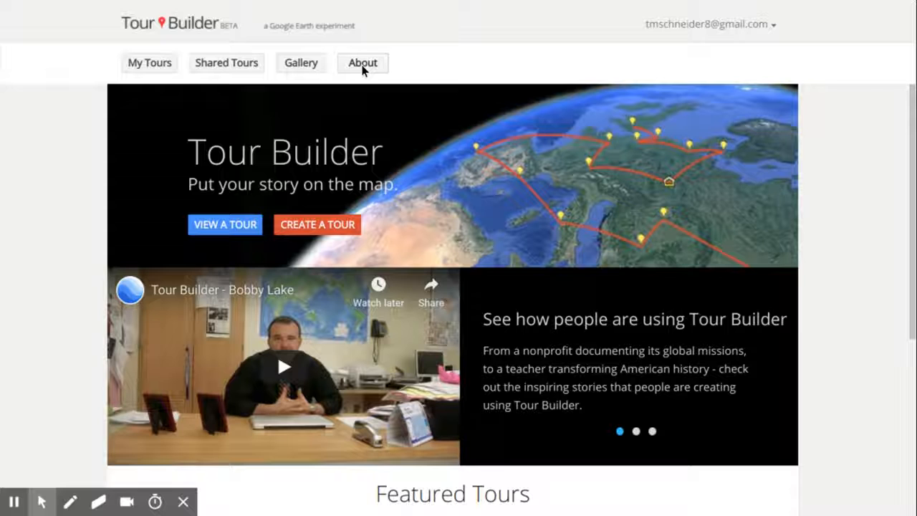
Step: Create a tour named 'Big City Sample' with the author's name filled in
left_click(333, 221)
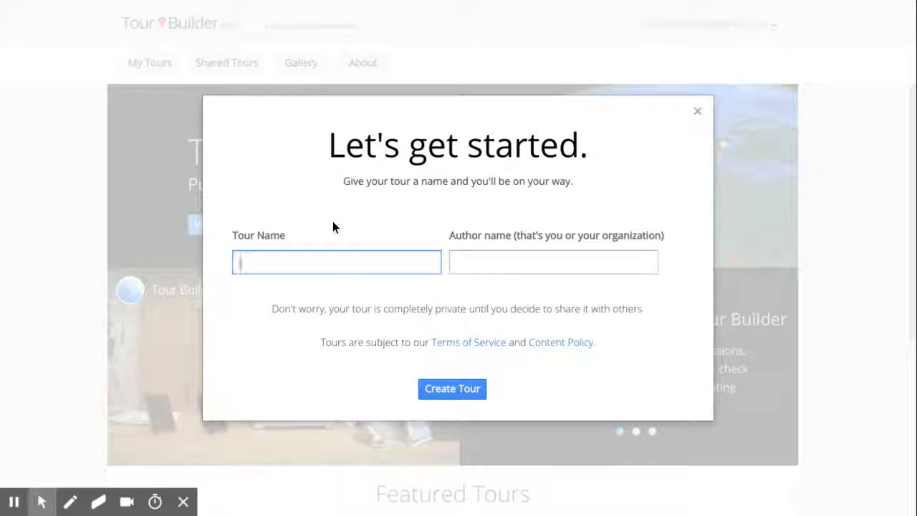
type("Big City ")
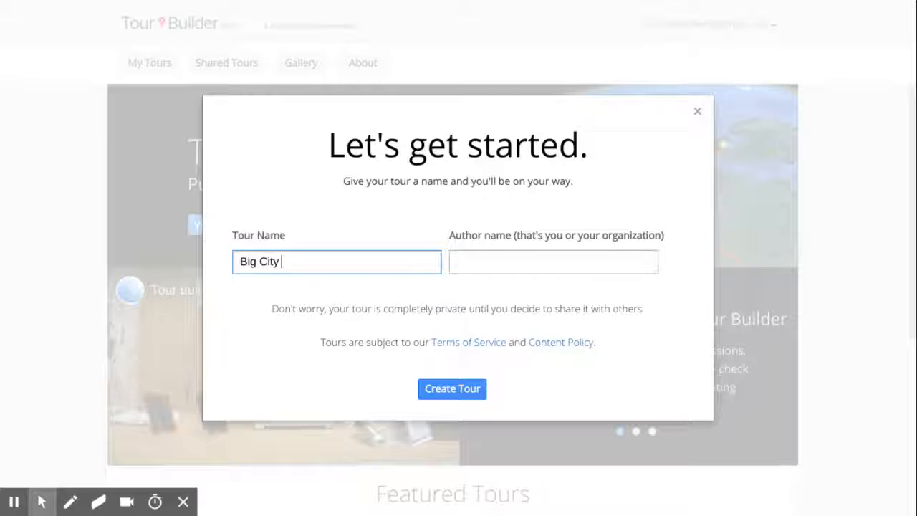
type("Sample")
left_click(542, 260)
type("Tara")
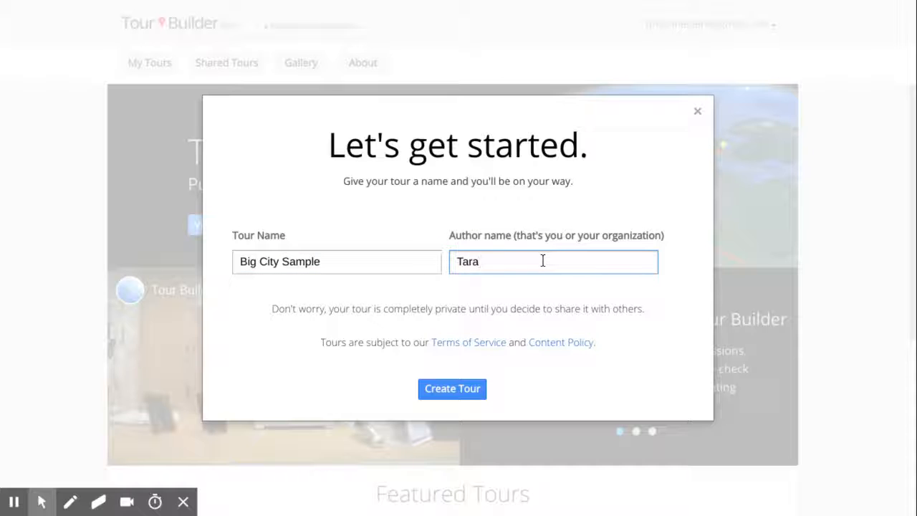
left_click(476, 391)
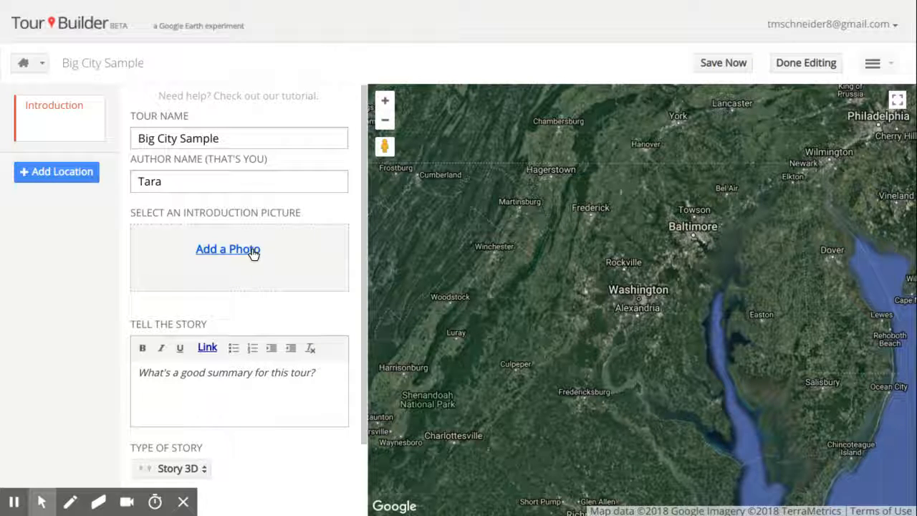
Step: Write the tour summary 'This tour will take you to the 5 big cities in New York.'
left_click(228, 375)
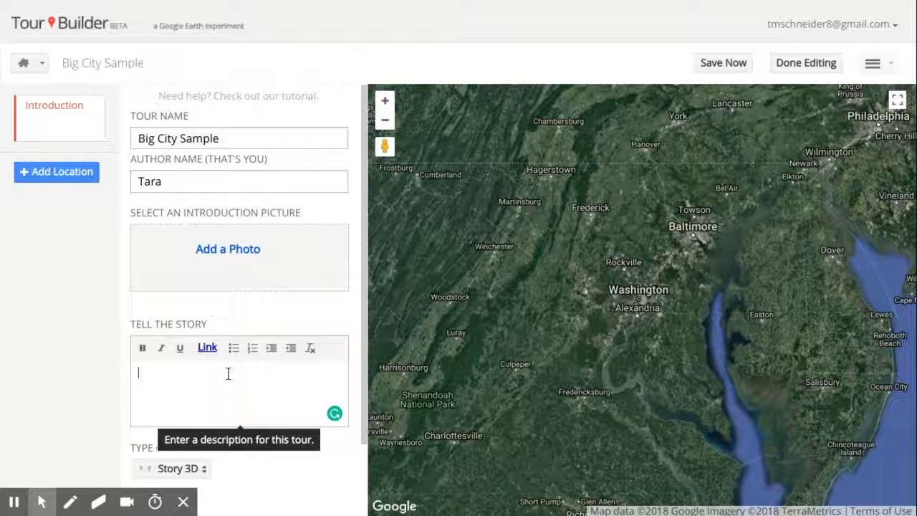
type("This to")
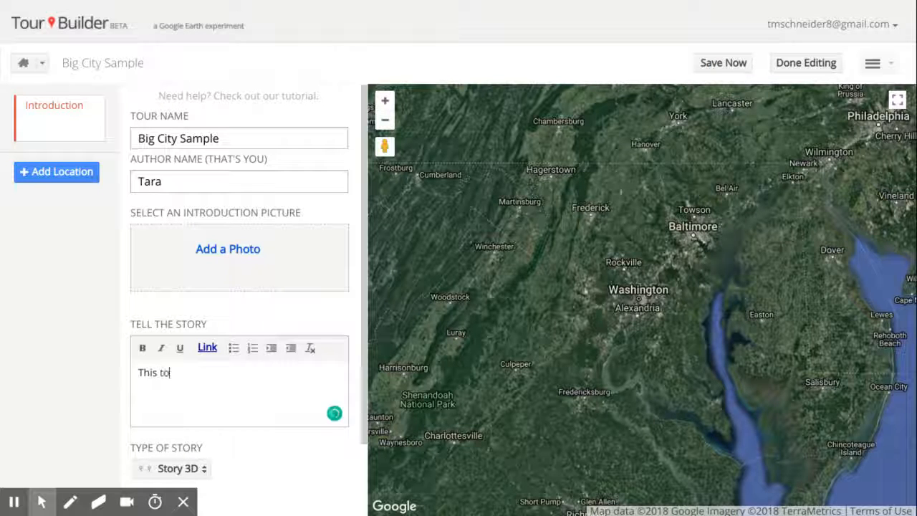
type("ur will tak eyou")
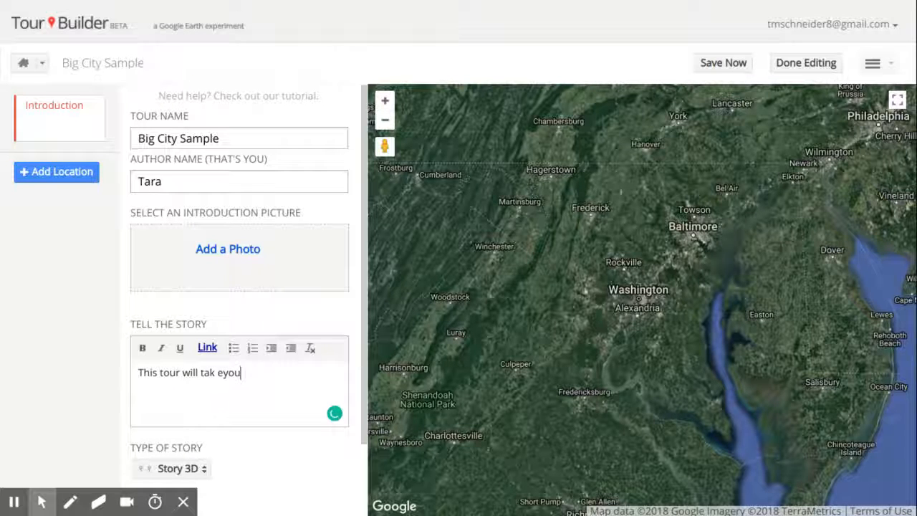
key("BackSpace")
key("BackSpace")
key("BackSpace")
key("BackSpace")
key("BackSpace")
key("BackSpace")
type("e ")
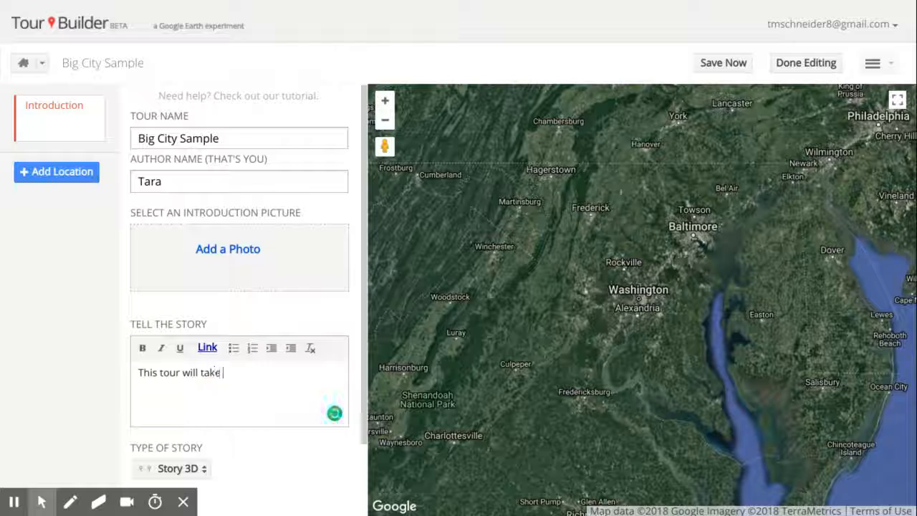
type("you to the 5")
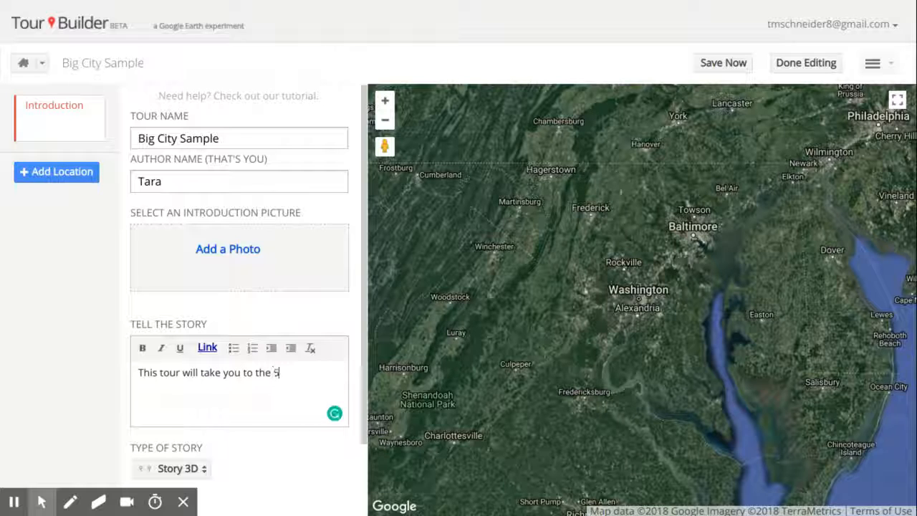
type(" big cities")
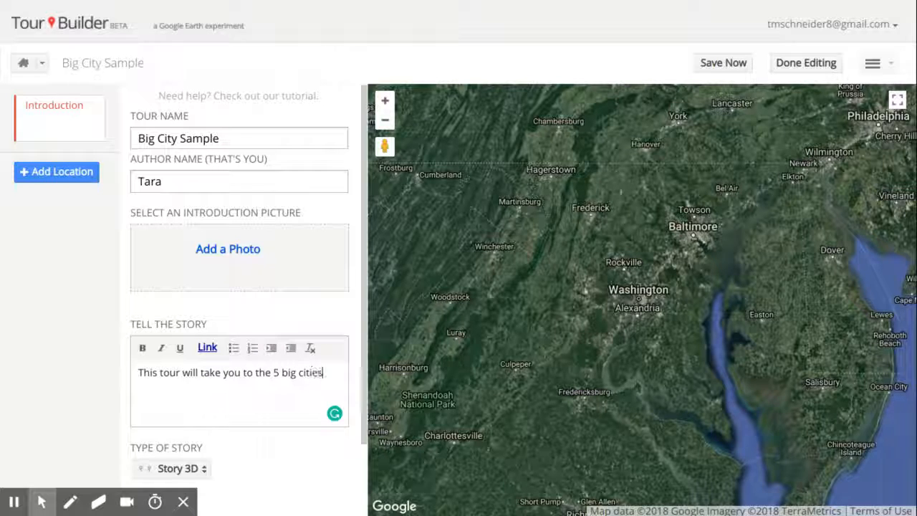
type(" in New York.")
Step: Set a New York State flag map from a 'New York State' image search as the intro picture
left_click(233, 251)
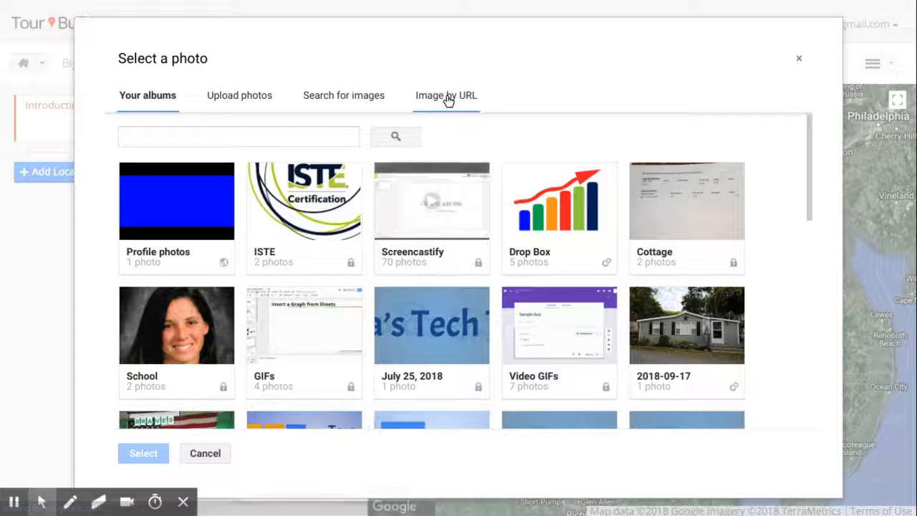
left_click(336, 99)
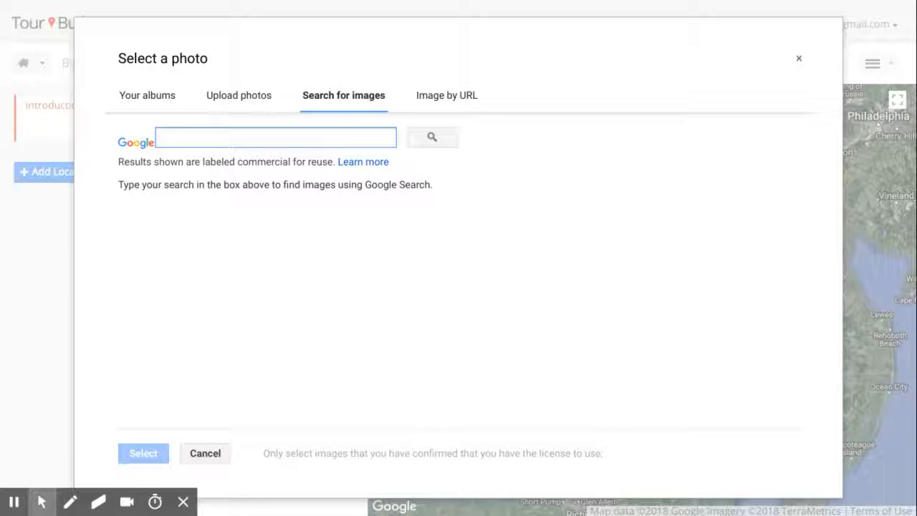
type("New Y")
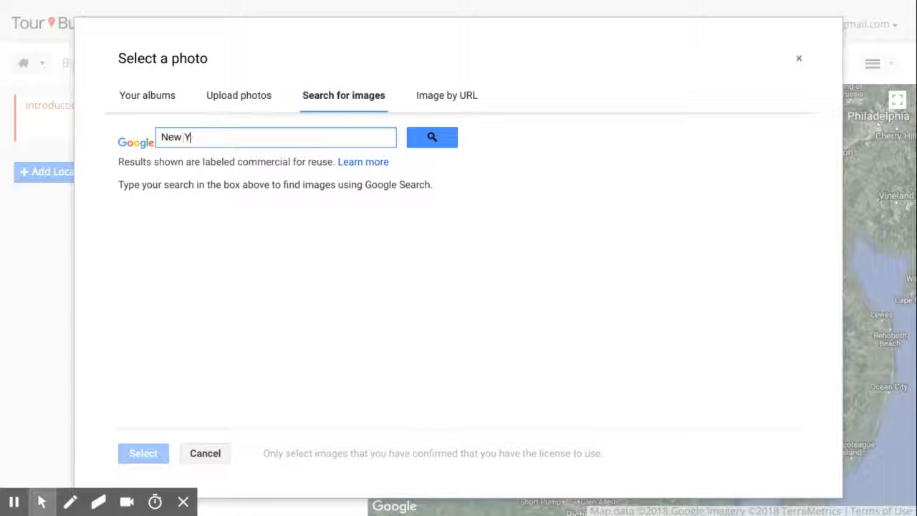
type("ork State")
key("Return")
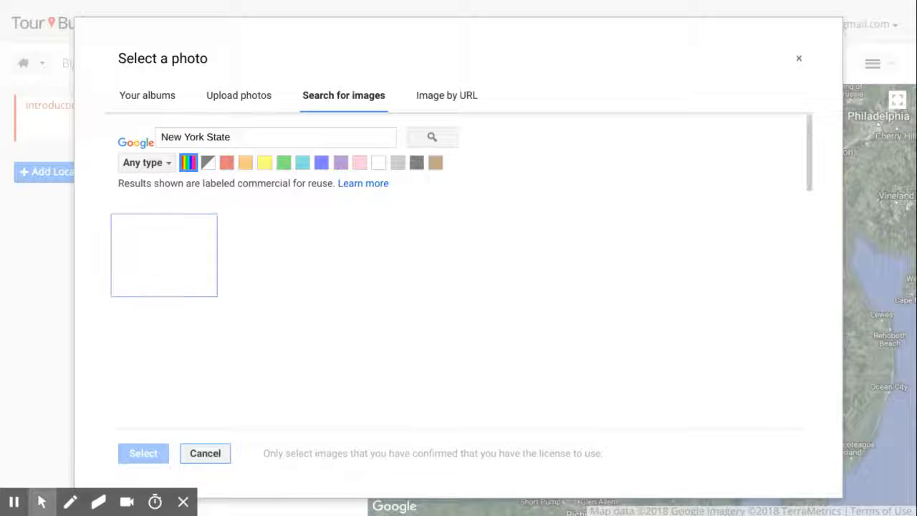
left_click(185, 254)
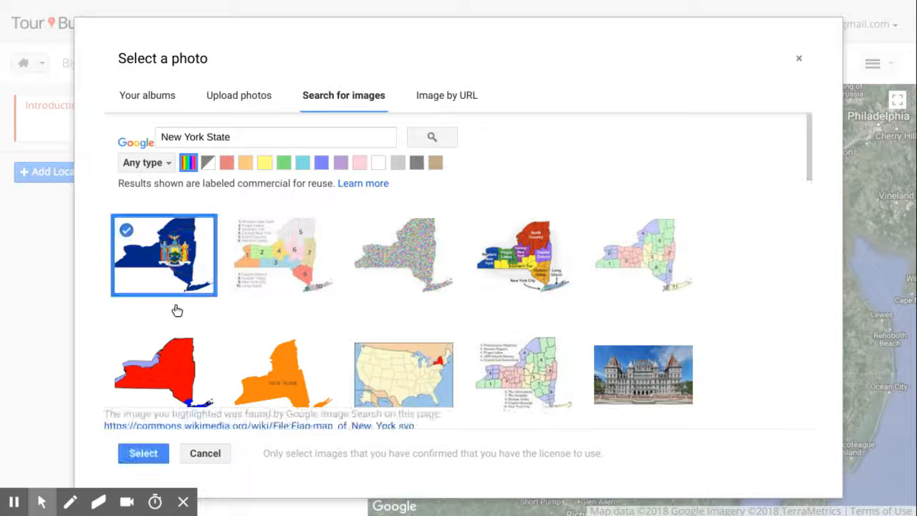
left_click(153, 453)
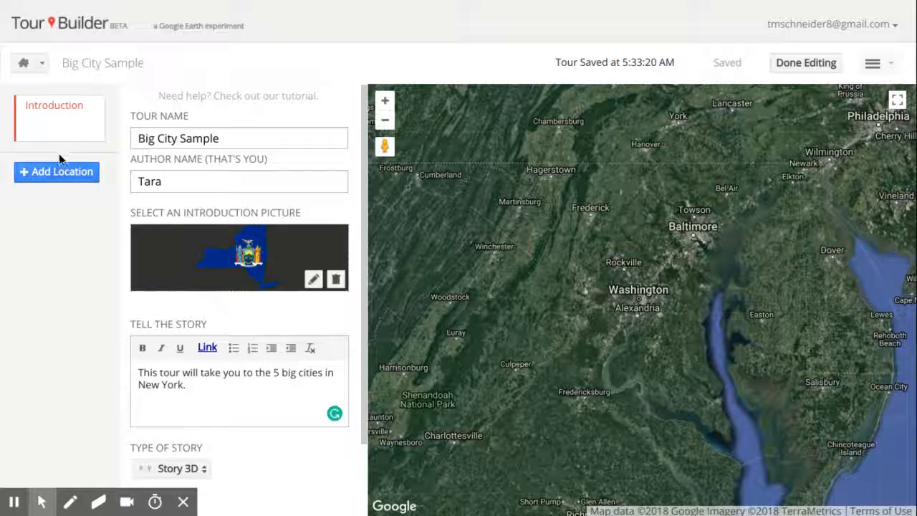
Step: Add Rochester, NY, USA to the tour as a new location
left_click(56, 173)
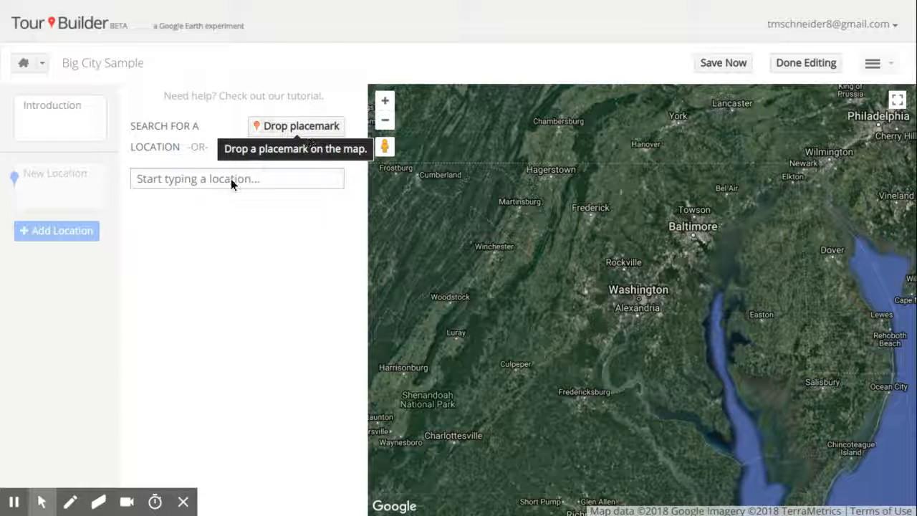
left_click(176, 181)
type("Roc")
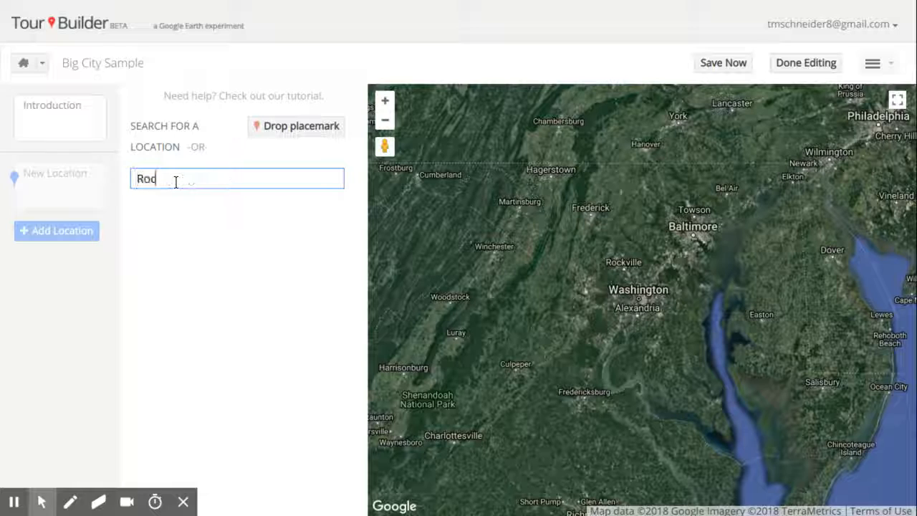
type("hest")
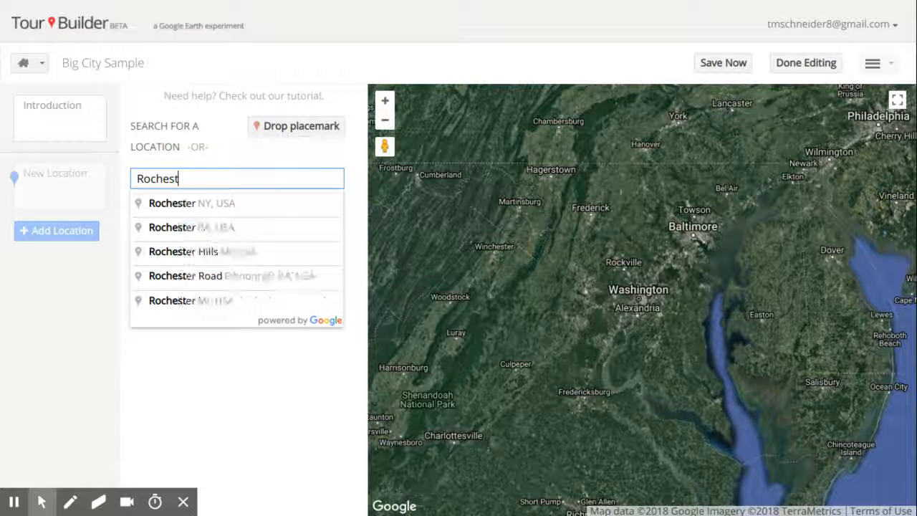
type("er")
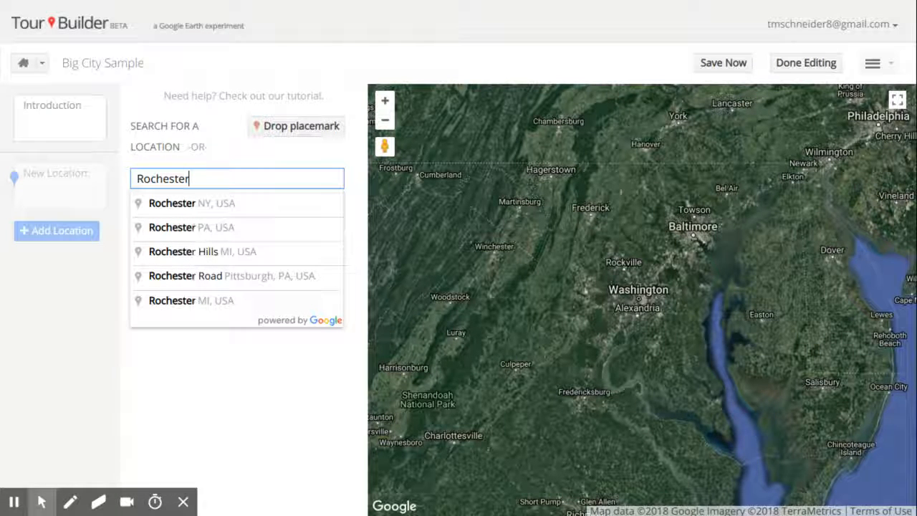
left_click(179, 205)
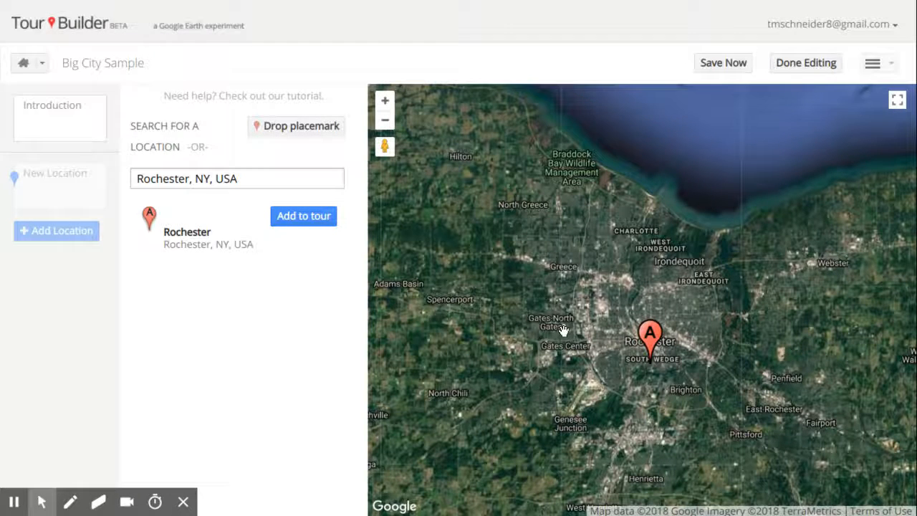
left_click(312, 217)
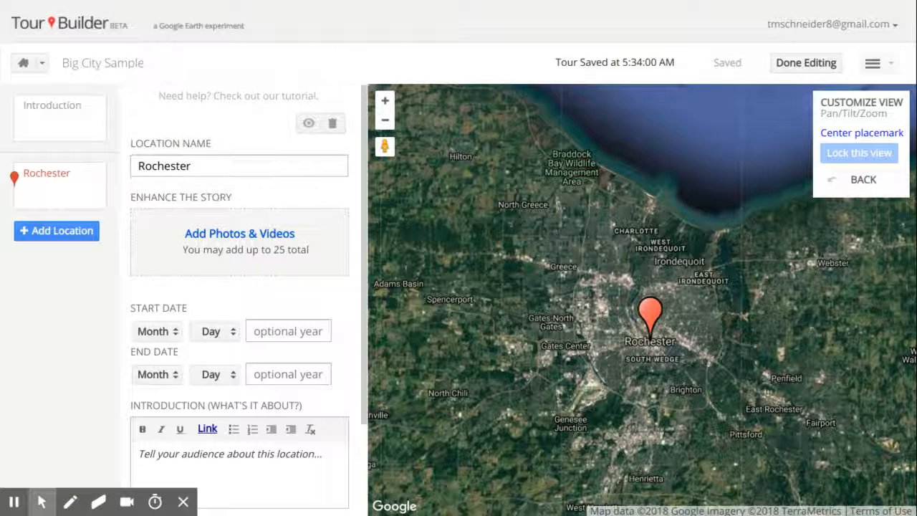
Step: Give Rochester the introduction 'Rochester is an amazing city. One great place to visit would be the Seneca Park Zoo.'
left_click(366, 198)
left_click_drag(366, 198, 364, 299)
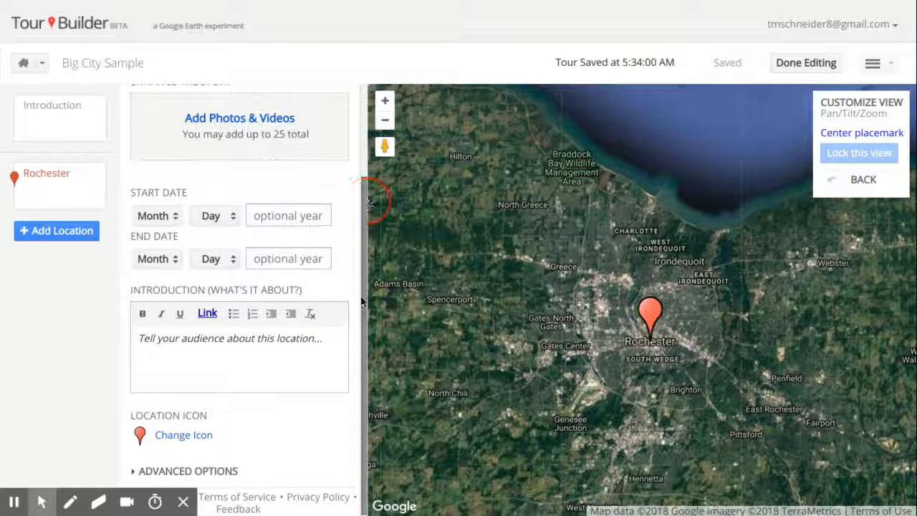
left_click(274, 341)
type("Roche")
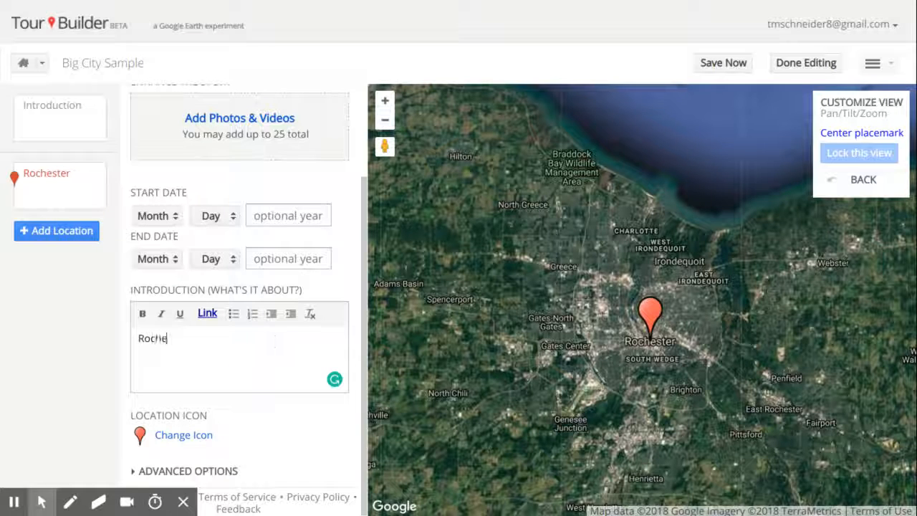
type("ster is an amzin")
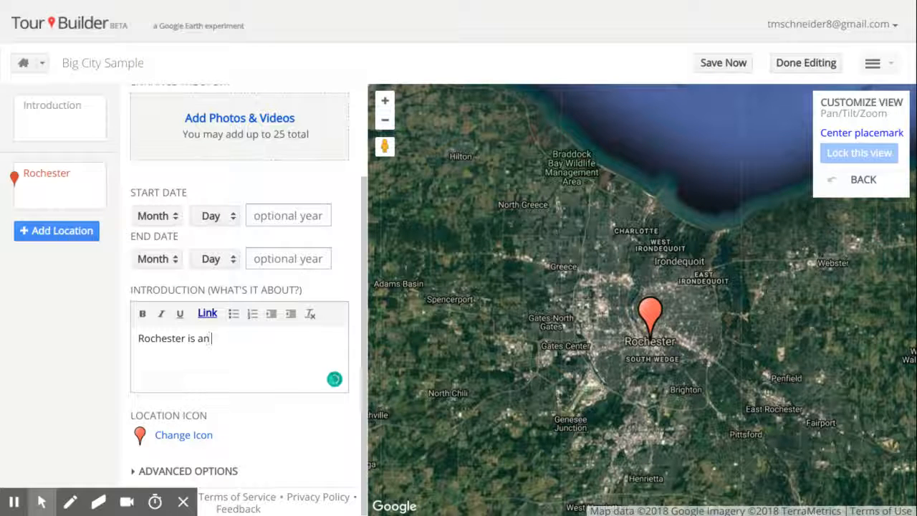
key("BackSpace")
key("BackSpace")
key("BackSpace")
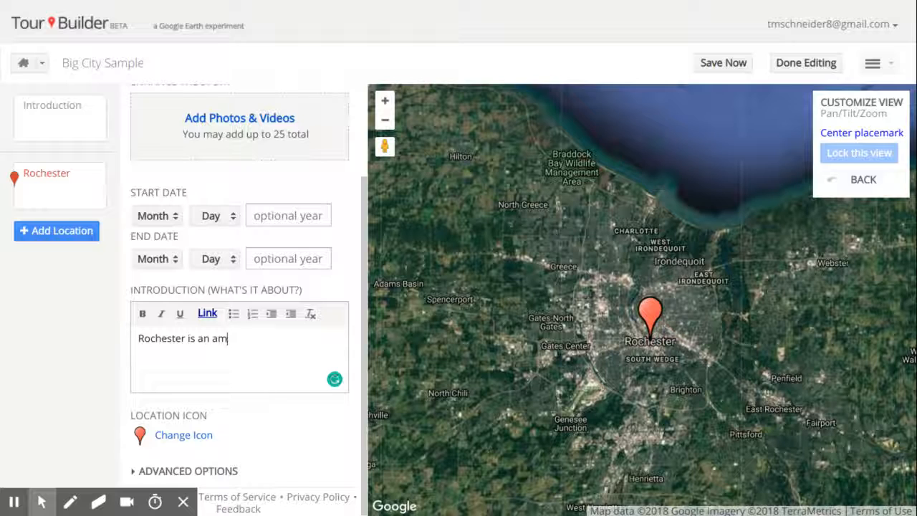
type("azing city. One g")
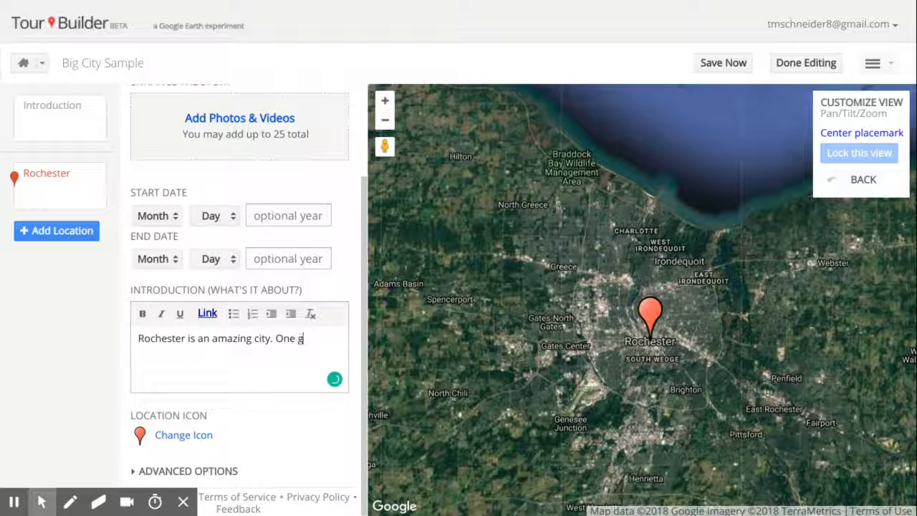
type("reat place ")
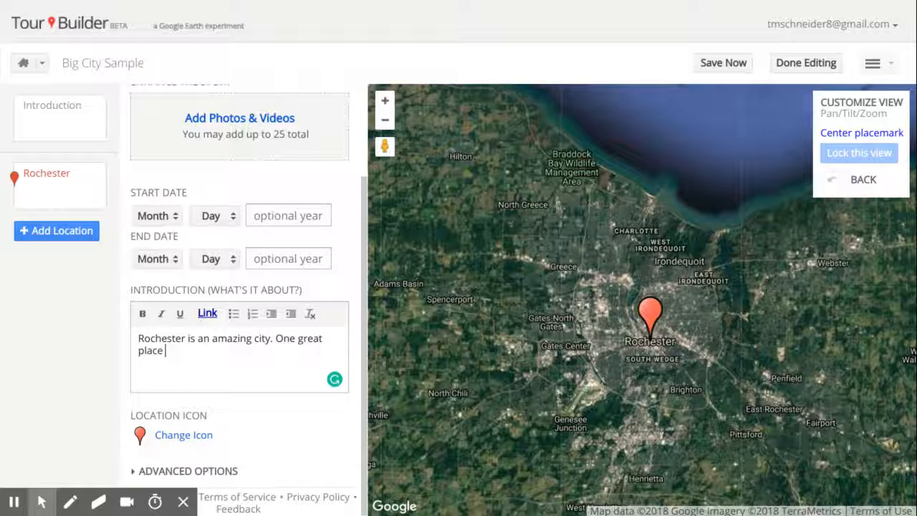
type("to visit would")
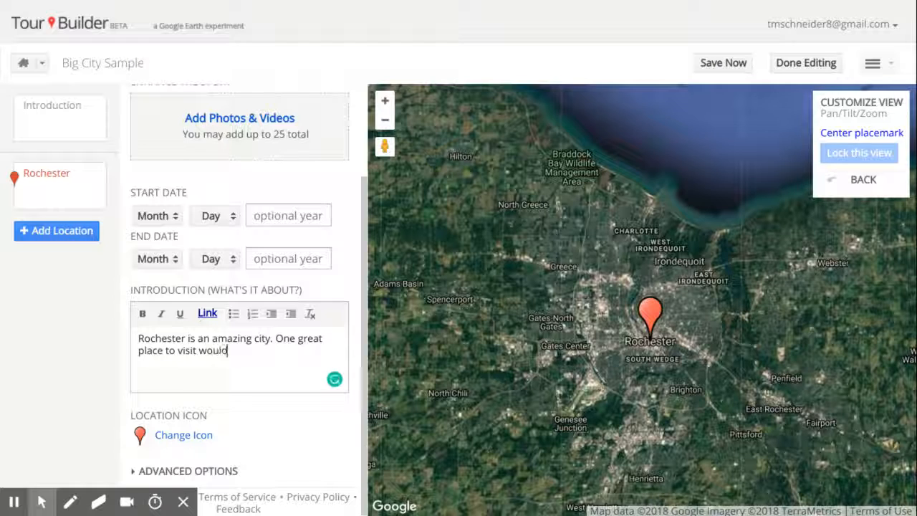
type(" be the Sen")
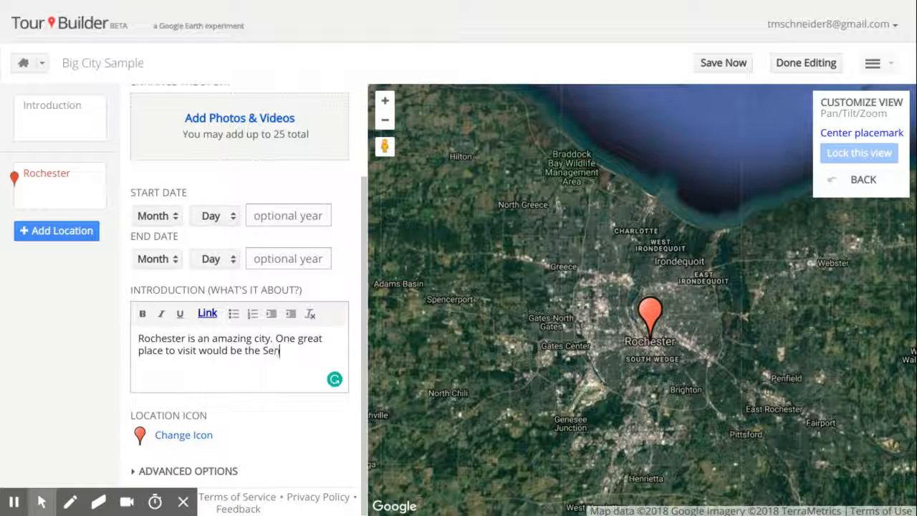
type("eca Park Zoo.")
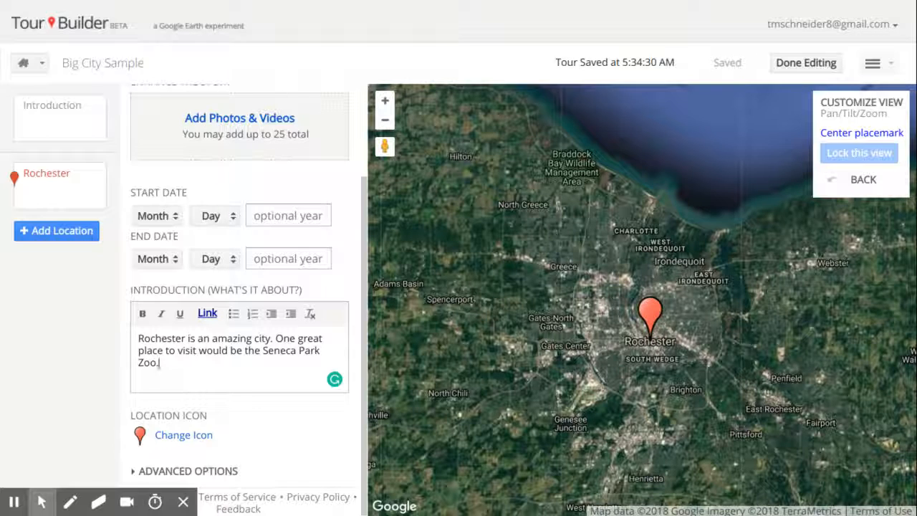
Step: Search web images for 'Rochester New York' to add to the Rochester location
left_click(239, 119)
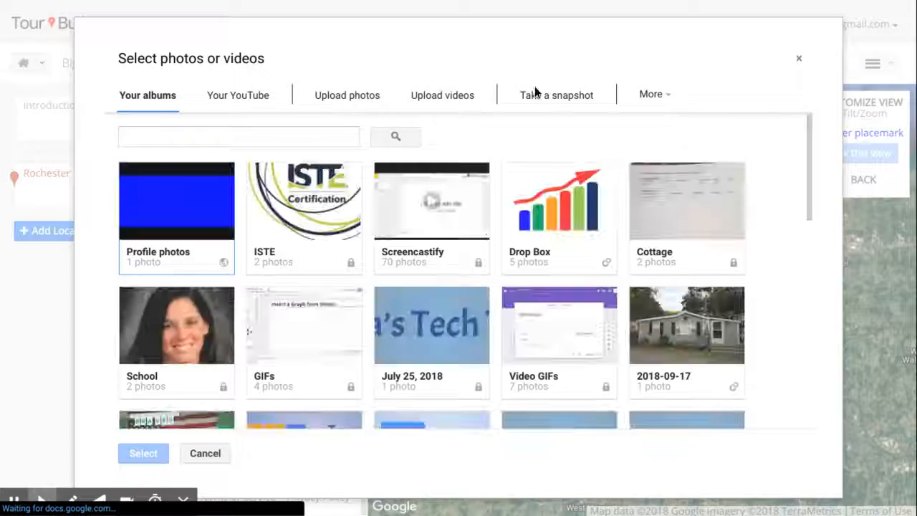
left_click(656, 98)
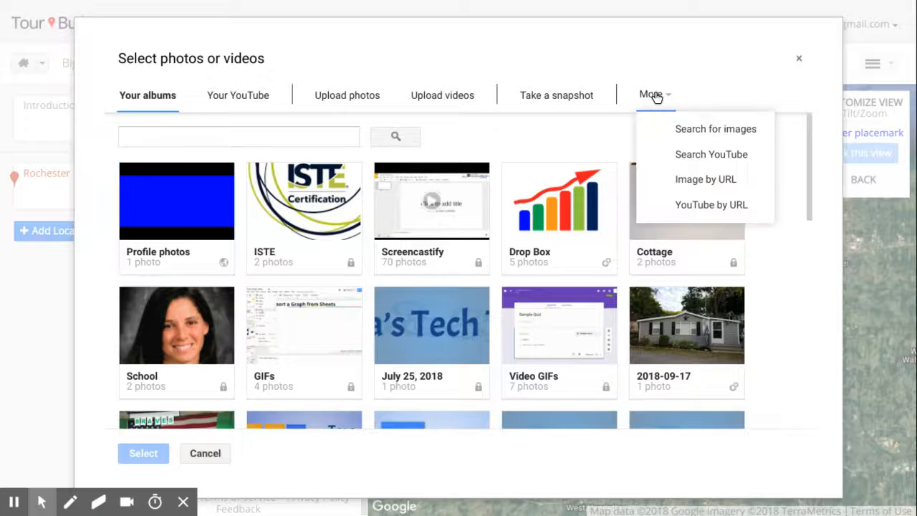
left_click(692, 130)
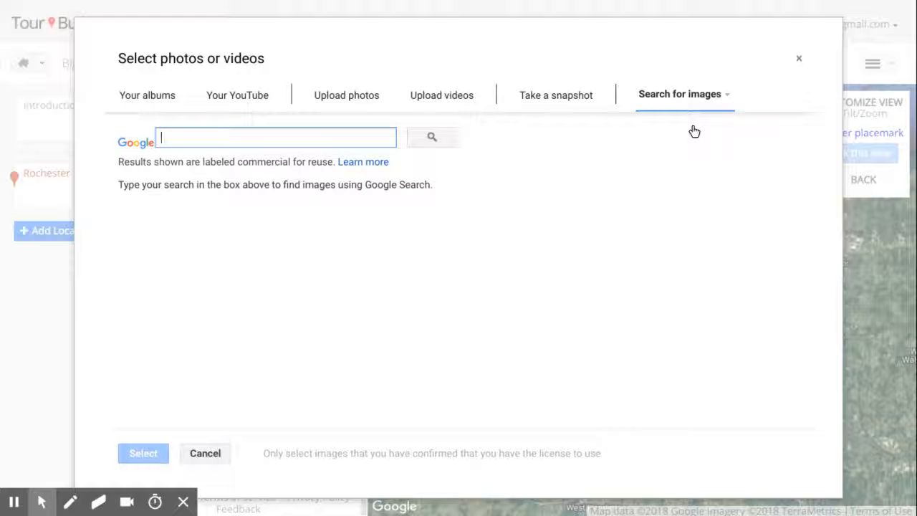
type("Roche")
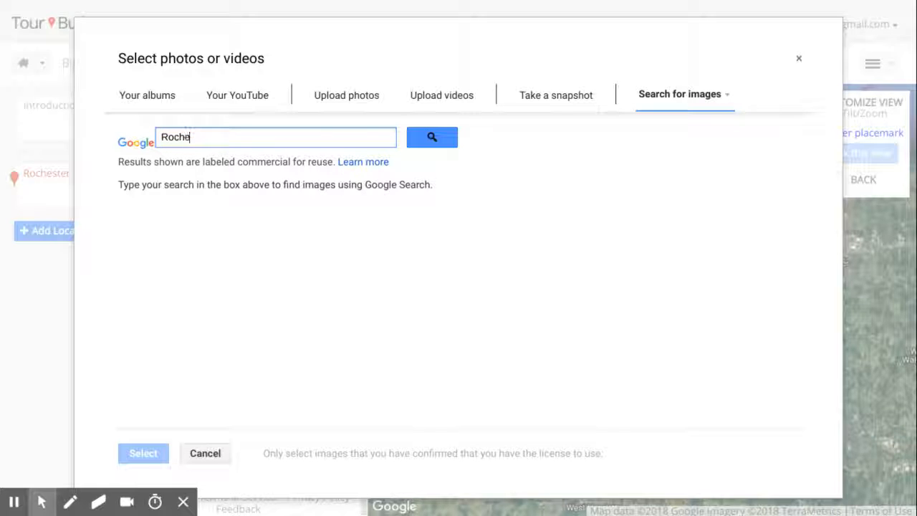
type("ster New York")
key("Return")
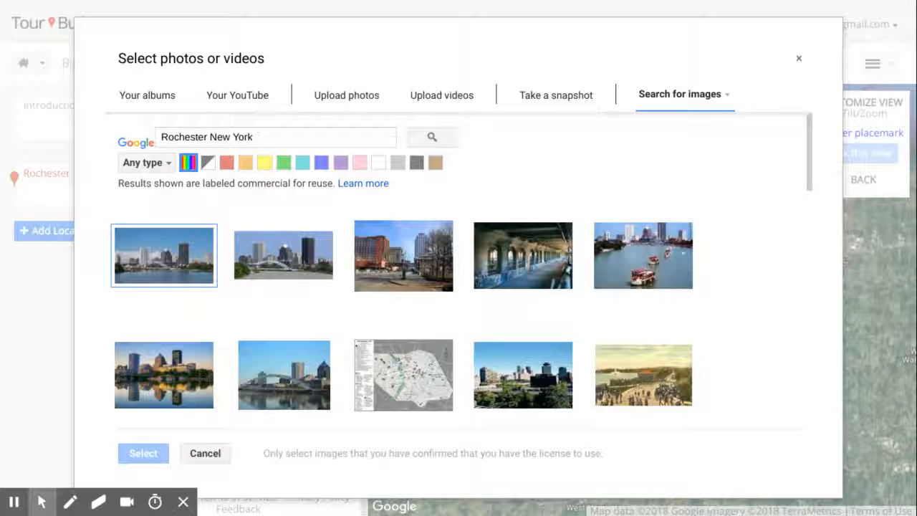
Step: Add the skyline, map and tall riverside building photos to Rochester
left_click(285, 260)
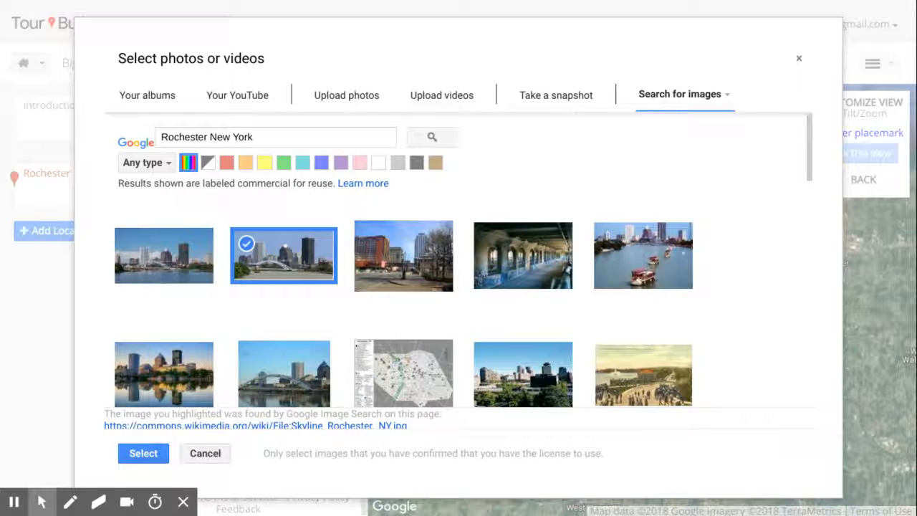
scroll(359, 162, "down", 3)
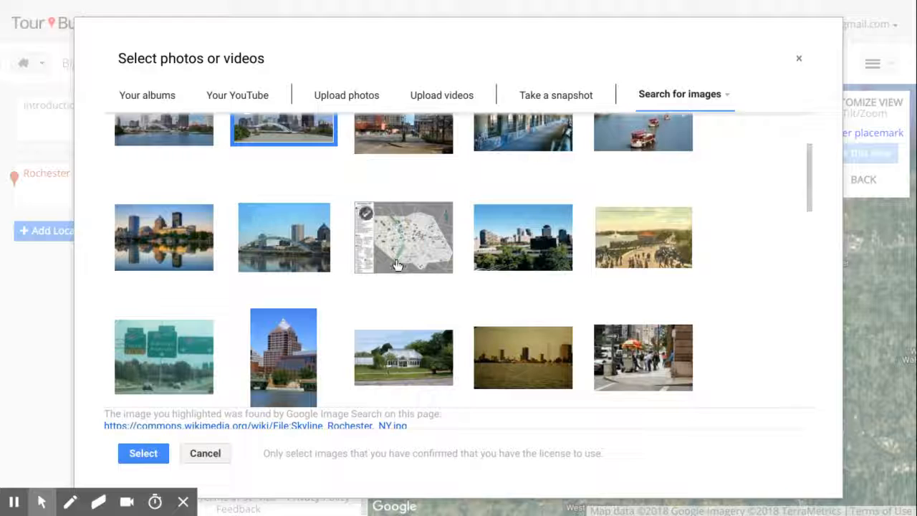
left_click(396, 265)
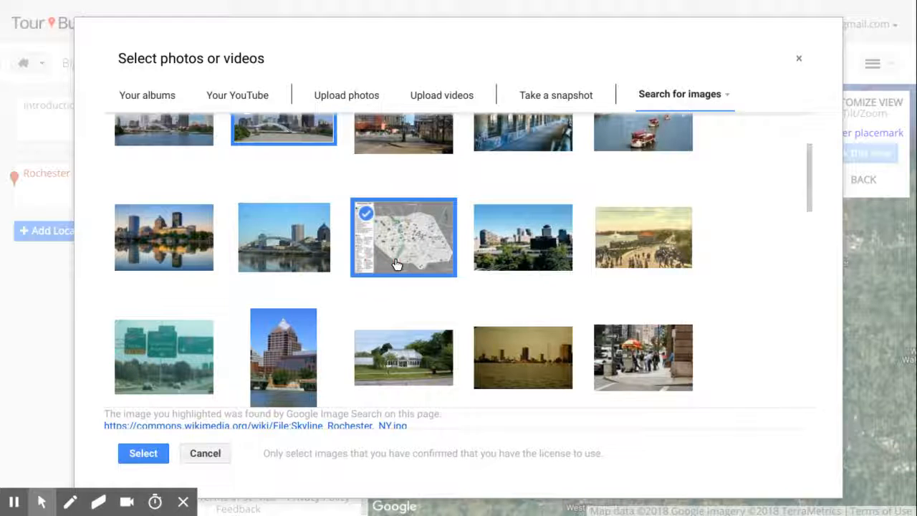
scroll(396, 265, "down", 3)
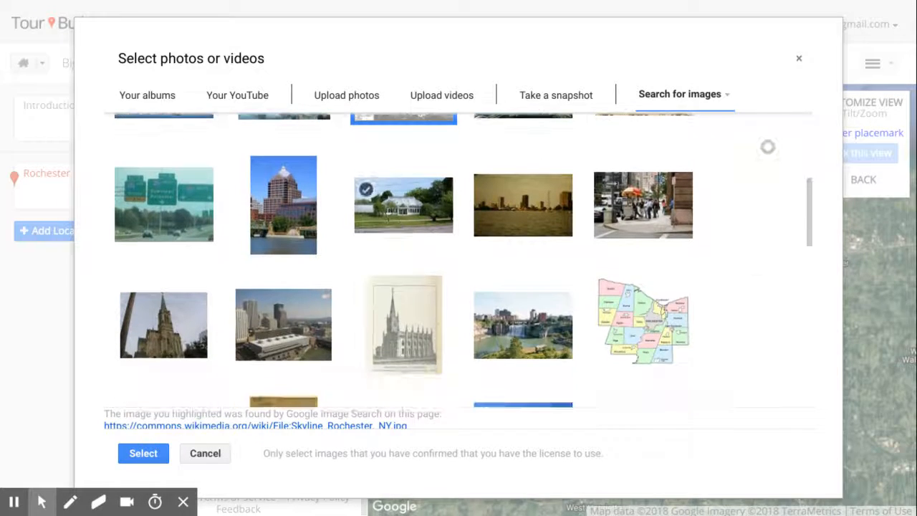
left_click(306, 241)
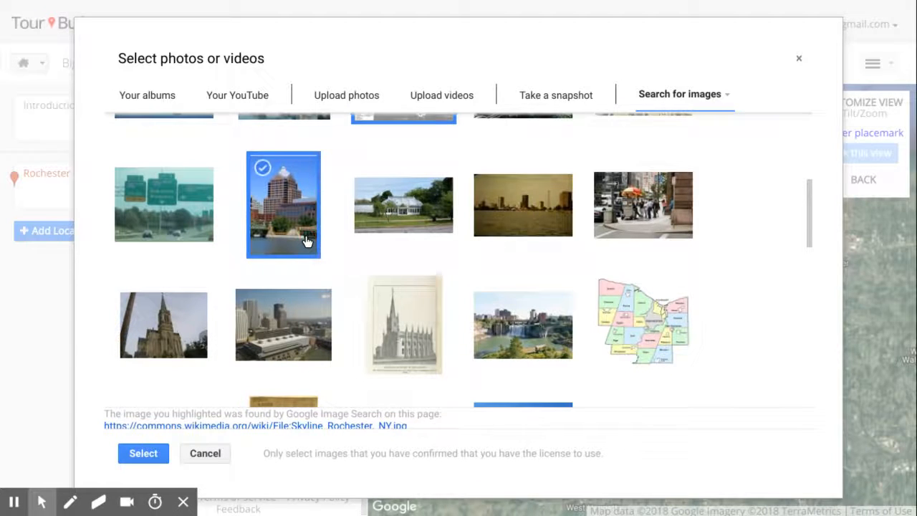
left_click(143, 453)
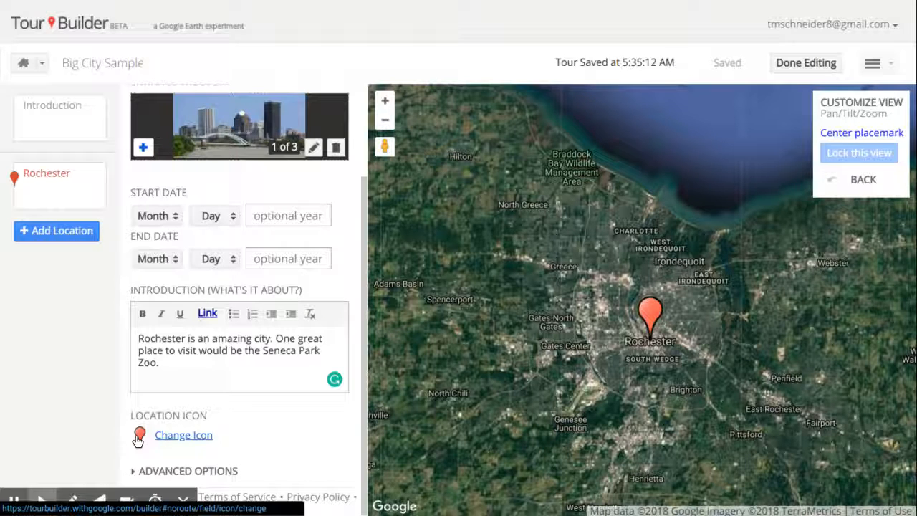
Step: Give Rochester a blue pin marker and add a second, empty location
left_click(174, 443)
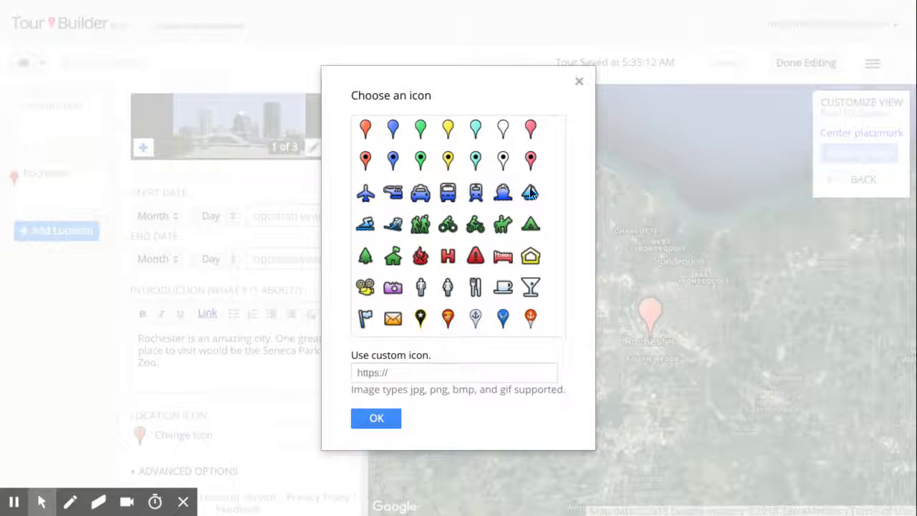
left_click(391, 156)
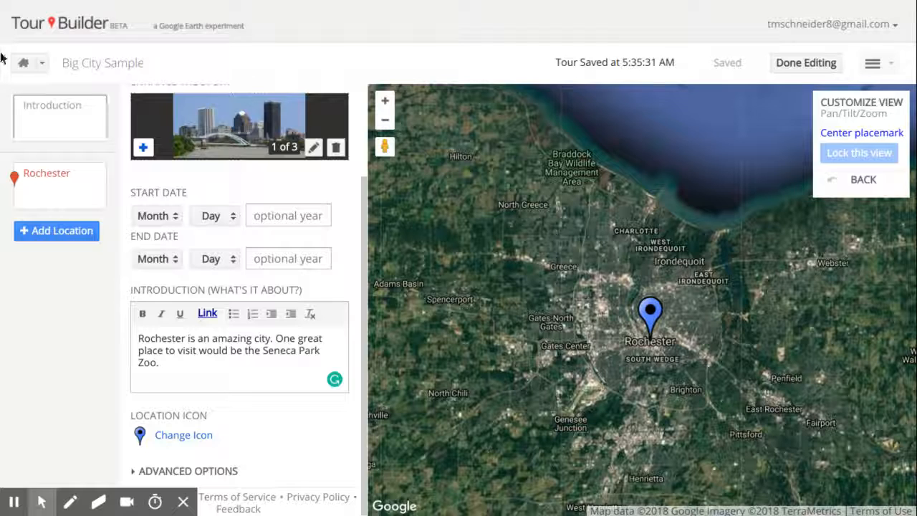
left_click(40, 234)
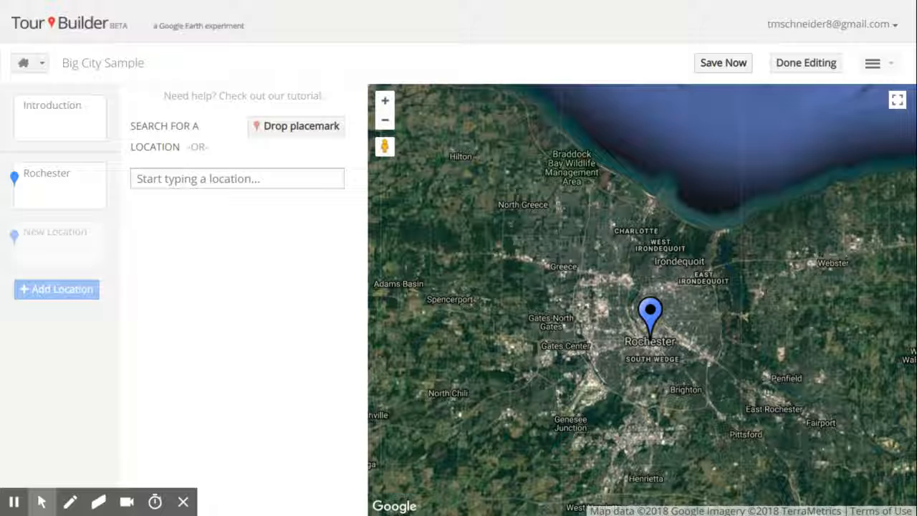
Step: Finish editing and preview the tour, advancing from the introduction to the Rochester stop
left_click(803, 62)
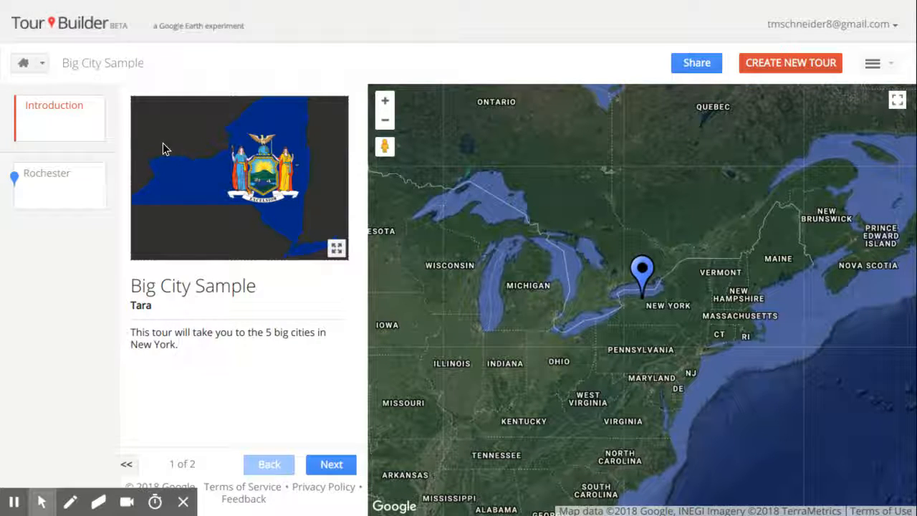
left_click(332, 464)
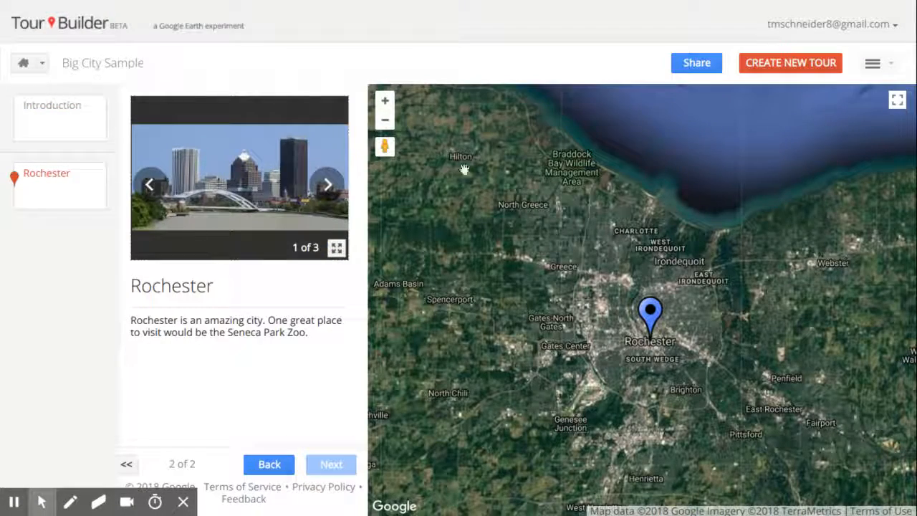
Step: Change the tour's sharing to 'Anyone who has the link' and select the share link
left_click(693, 63)
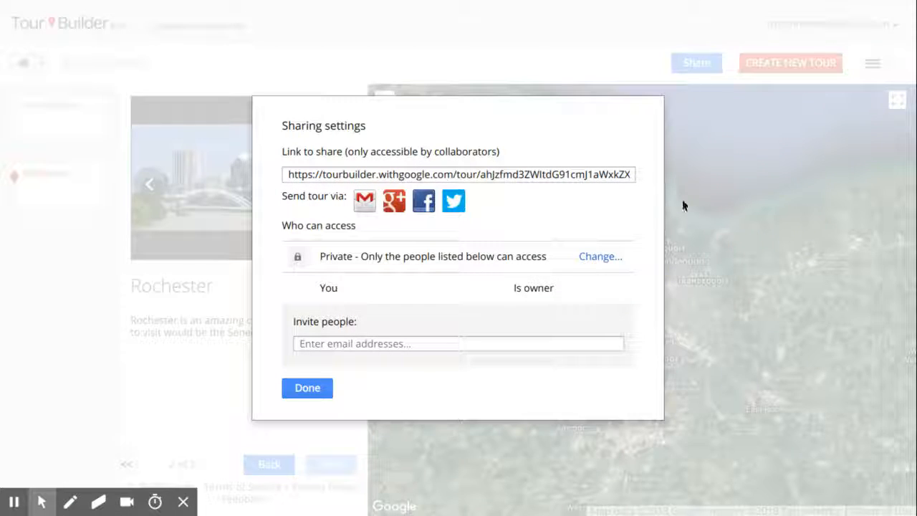
left_click(594, 262)
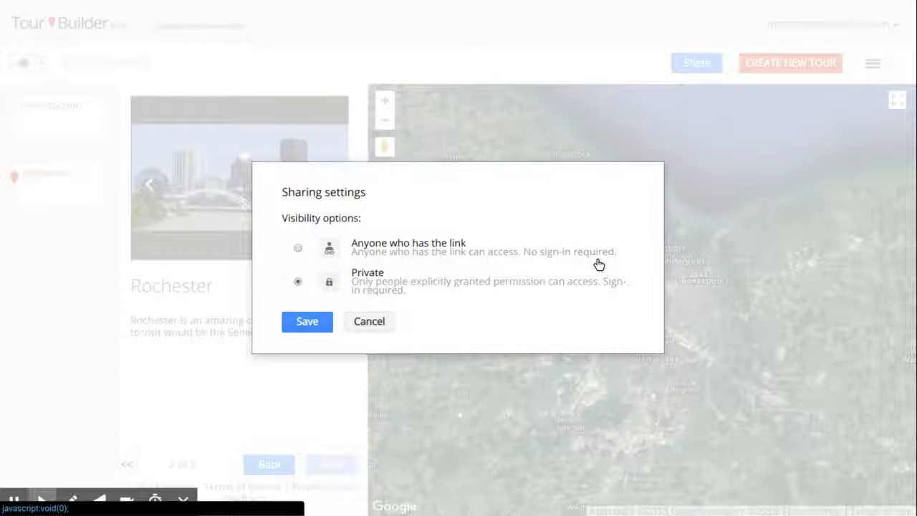
left_click(297, 248)
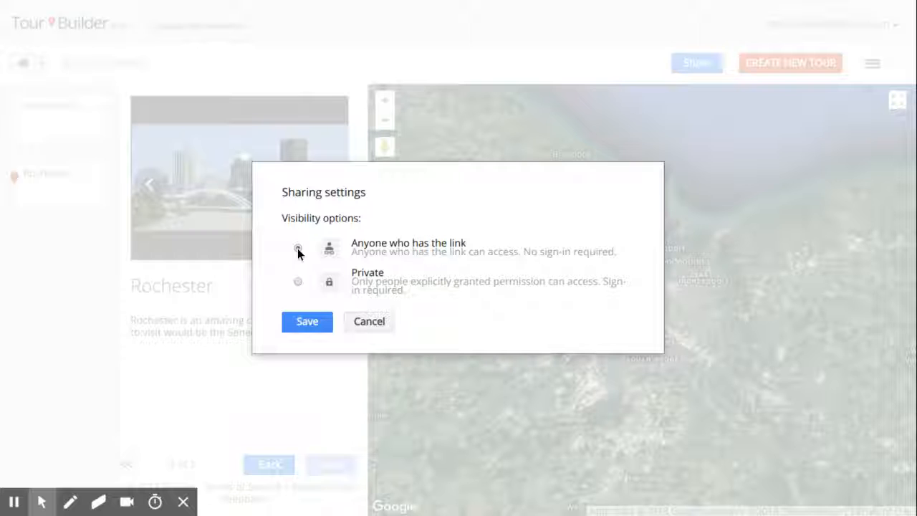
left_click(310, 320)
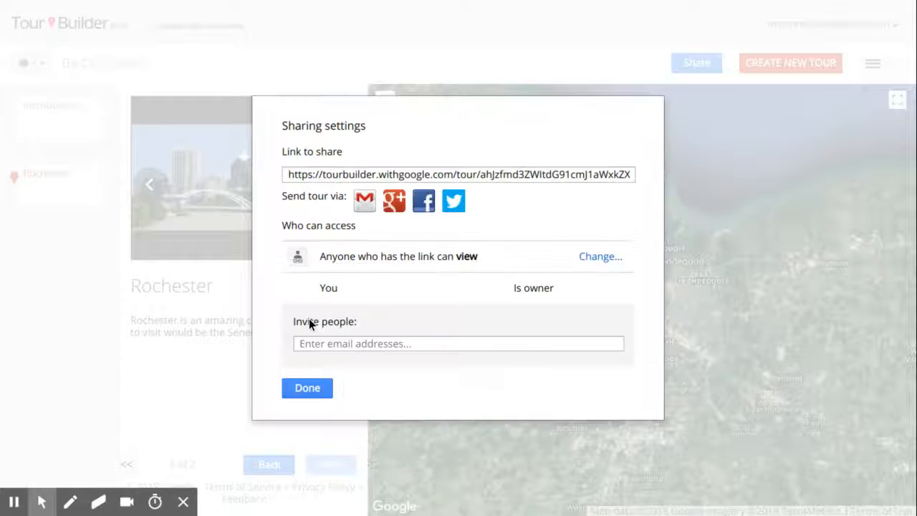
left_click(312, 174)
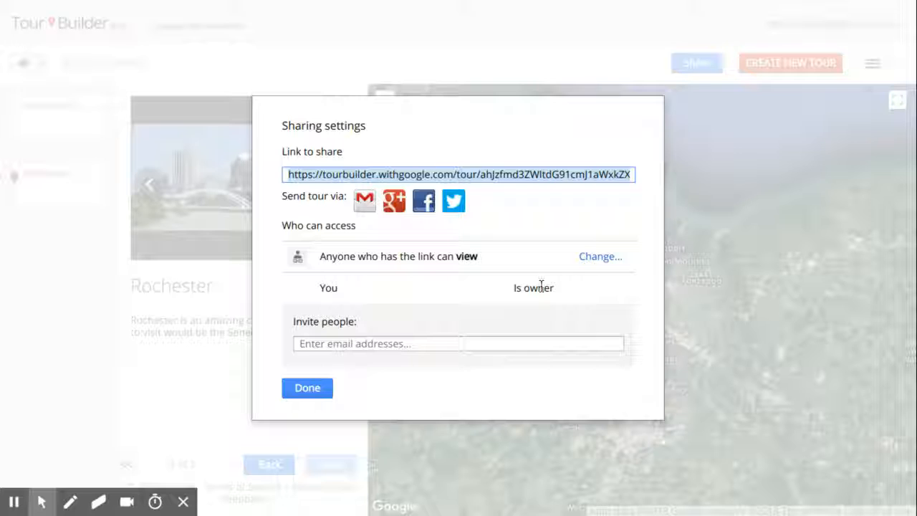
Step: Abandon the e-mail invitation after its error and close the sharing settings
left_click(499, 343)
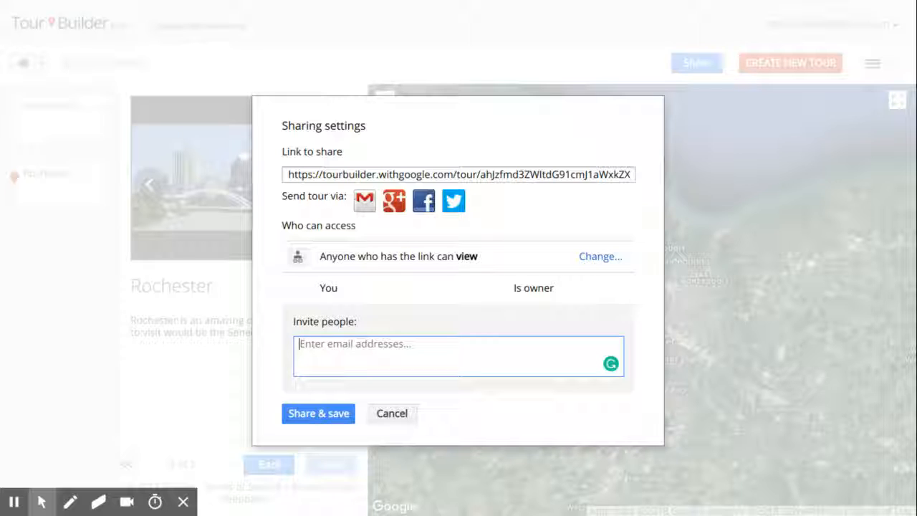
left_click(298, 415)
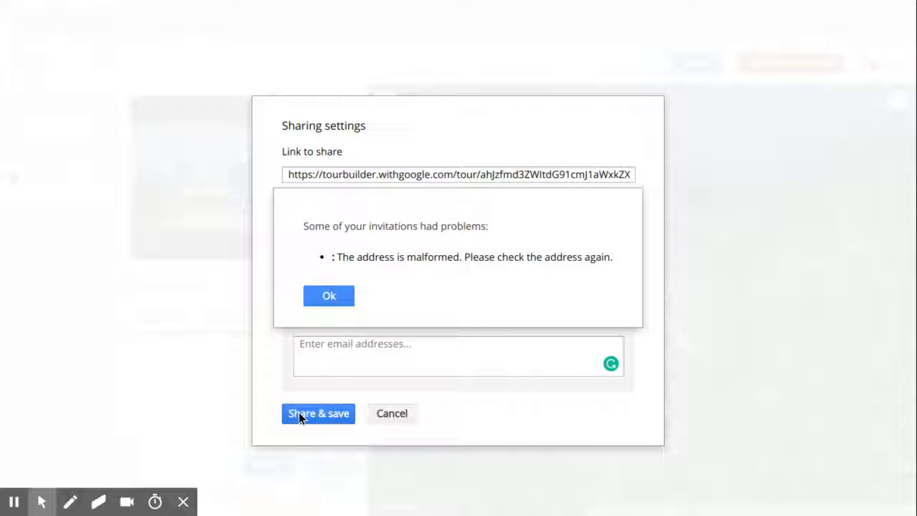
left_click(336, 287)
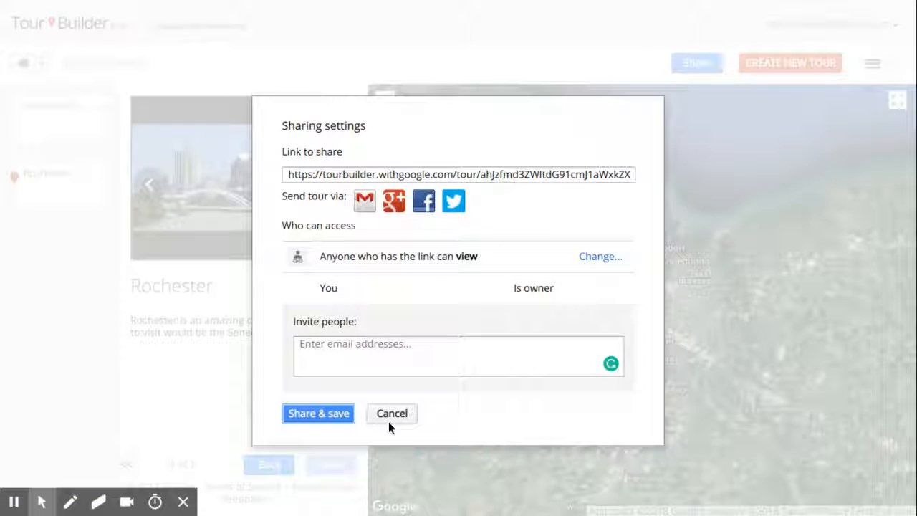
left_click(392, 410)
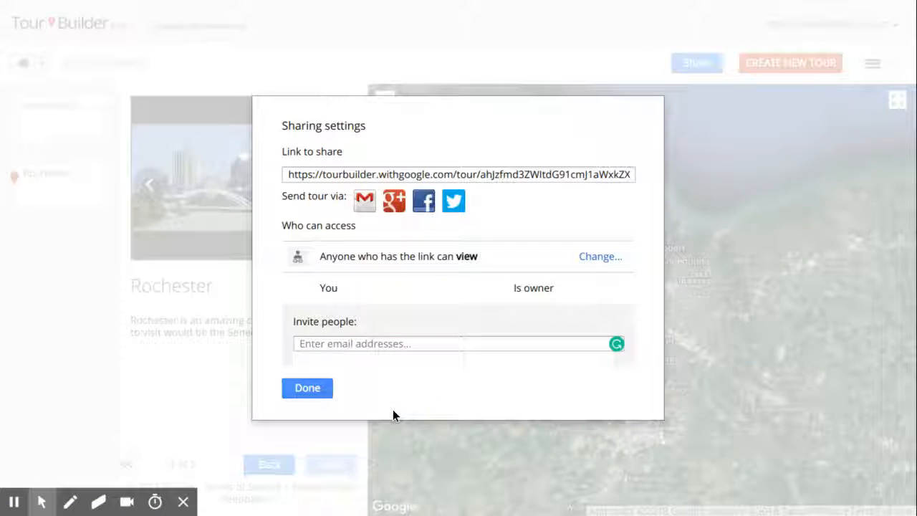
left_click(297, 387)
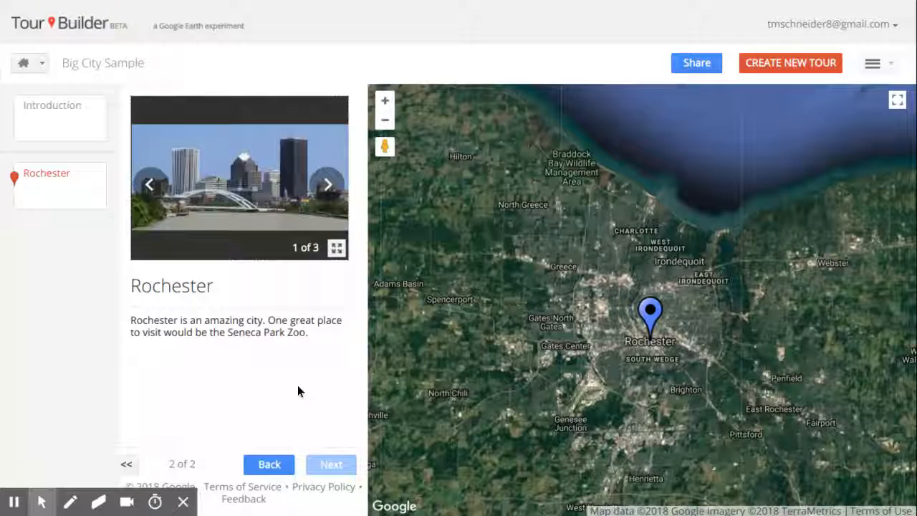